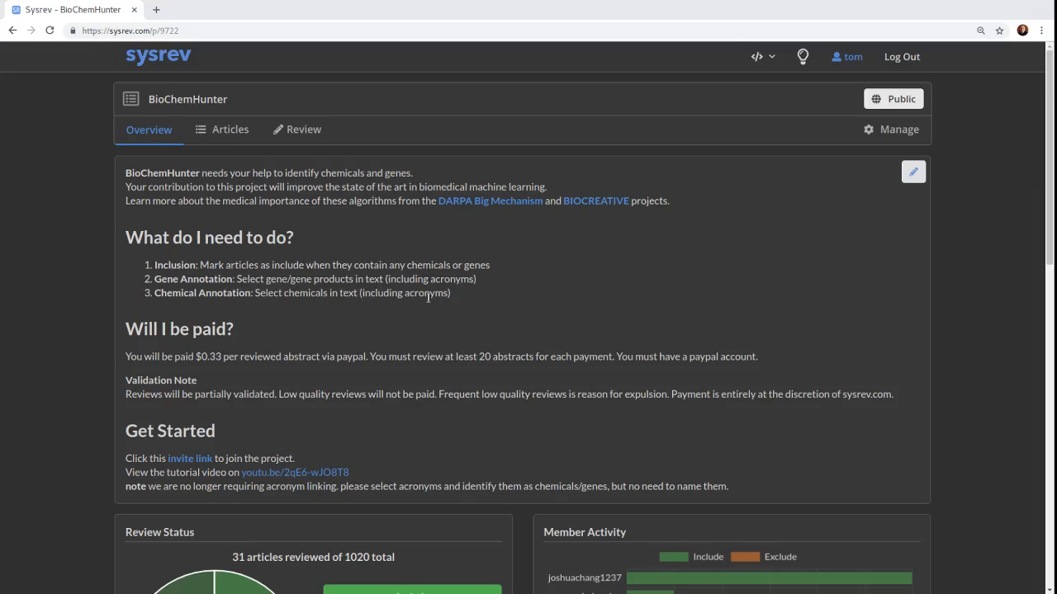
Read the project instructions, open the article review page and mark the paraoxon zebrafish article as included
scroll(248, 353, down, 1)
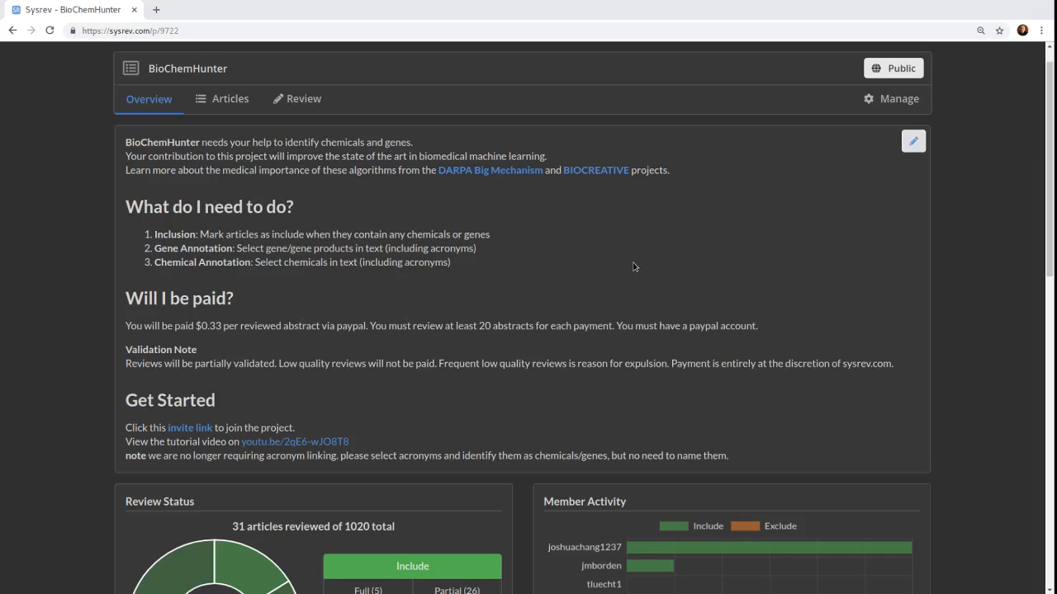
scroll(364, 246, down, 1)
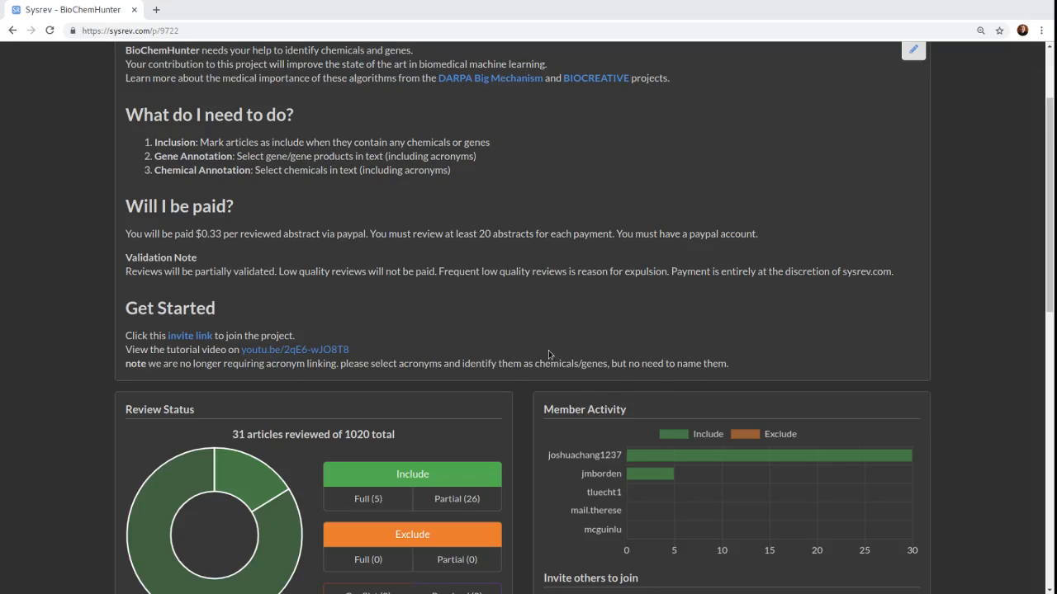
scroll(485, 360, up, 2)
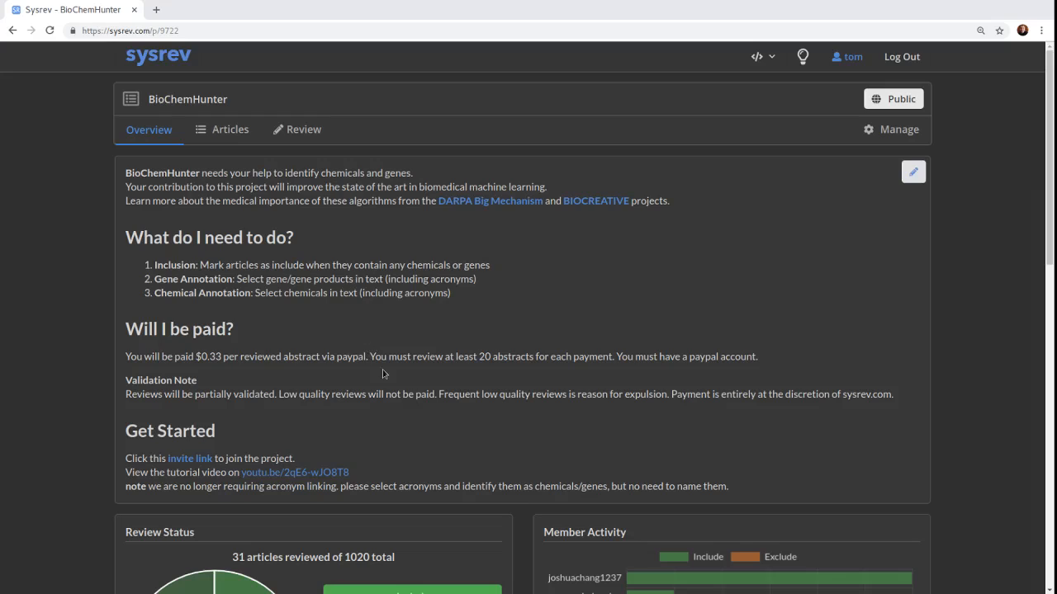
click(303, 129)
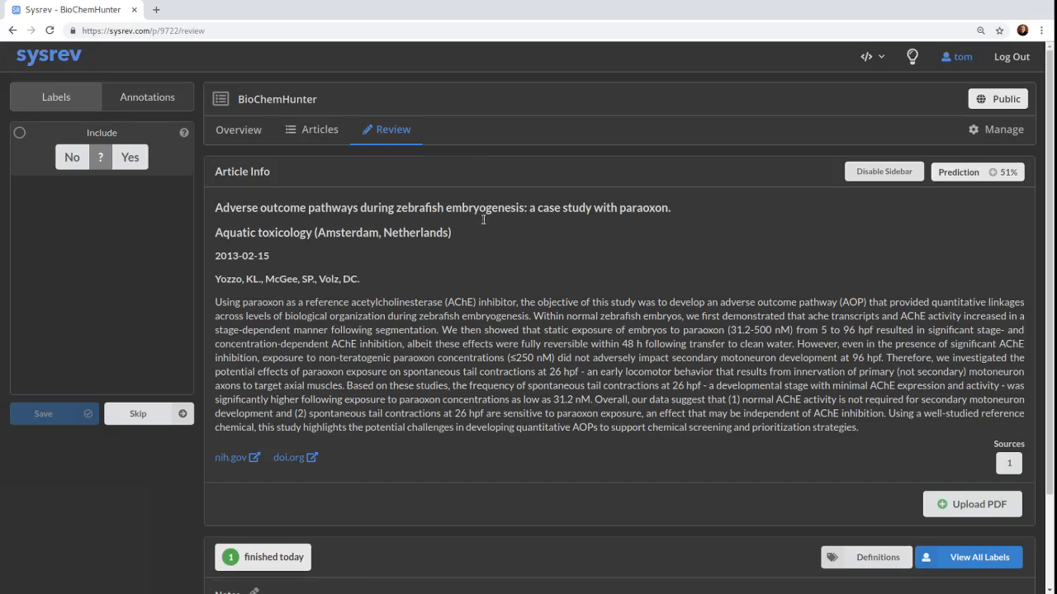
click(130, 157)
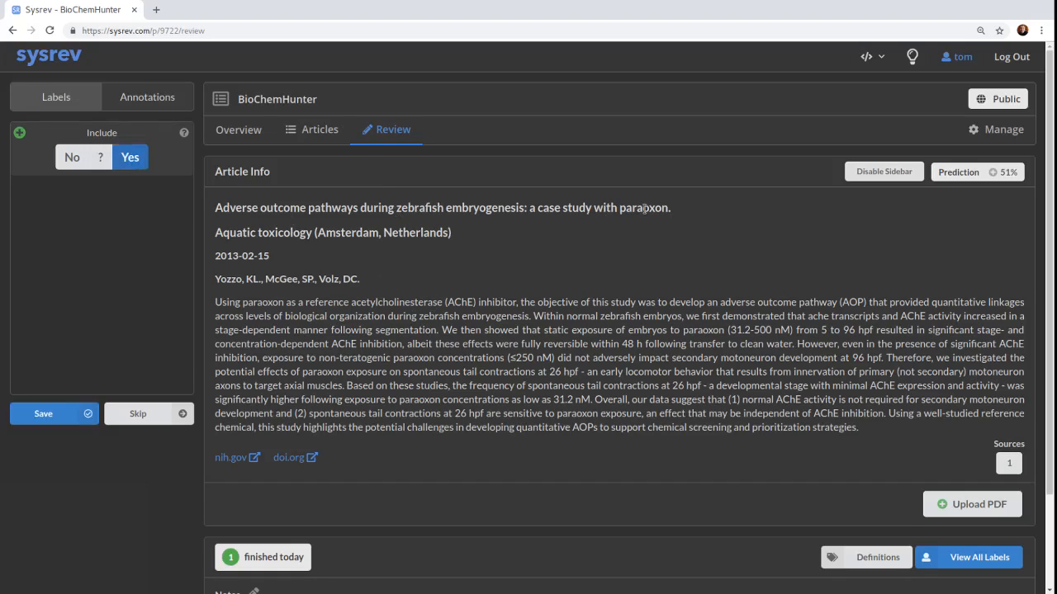
Annotate the word "paraoxon" in the article title with the semantic class Chemical and save the annotation
click(147, 96)
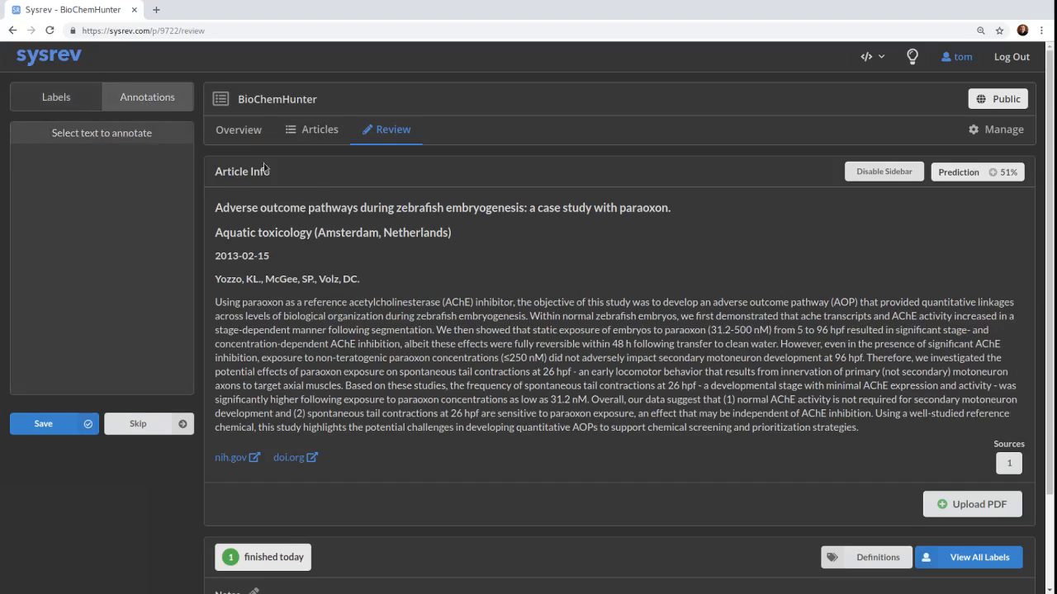
double_click(644, 208)
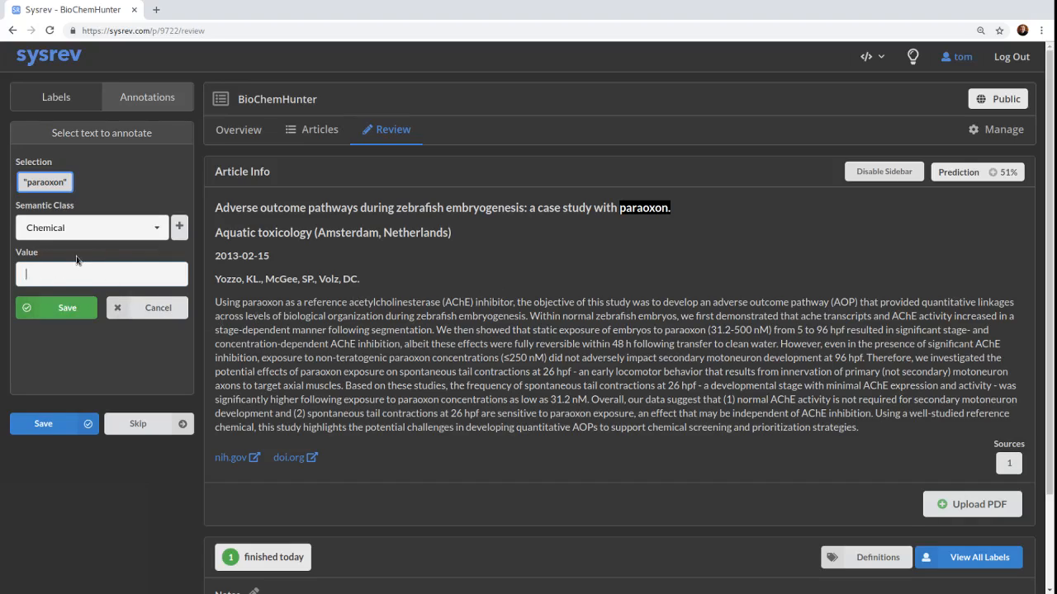
click(45, 307)
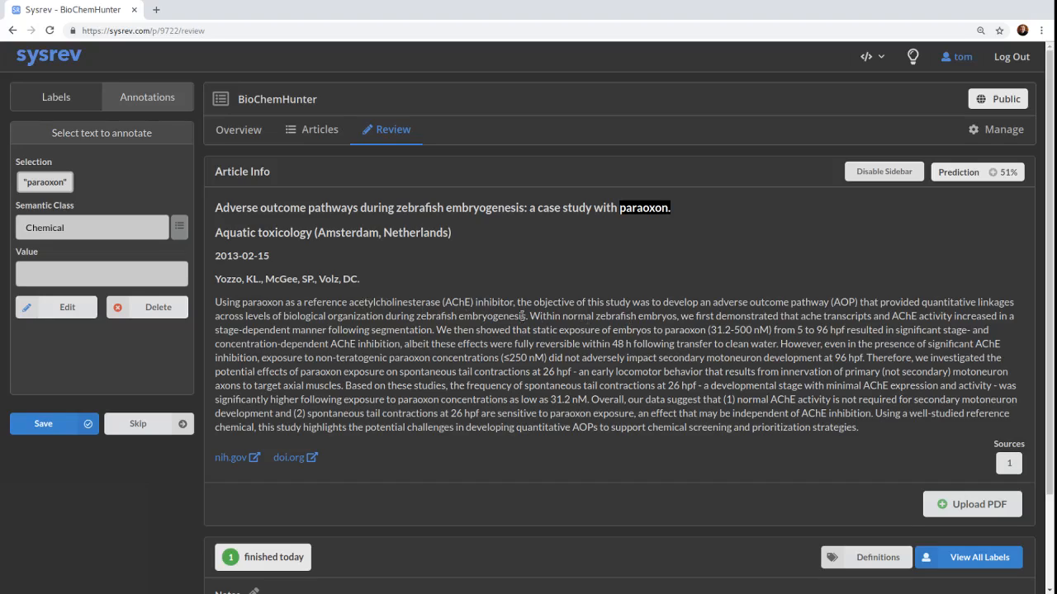
double_click(397, 308)
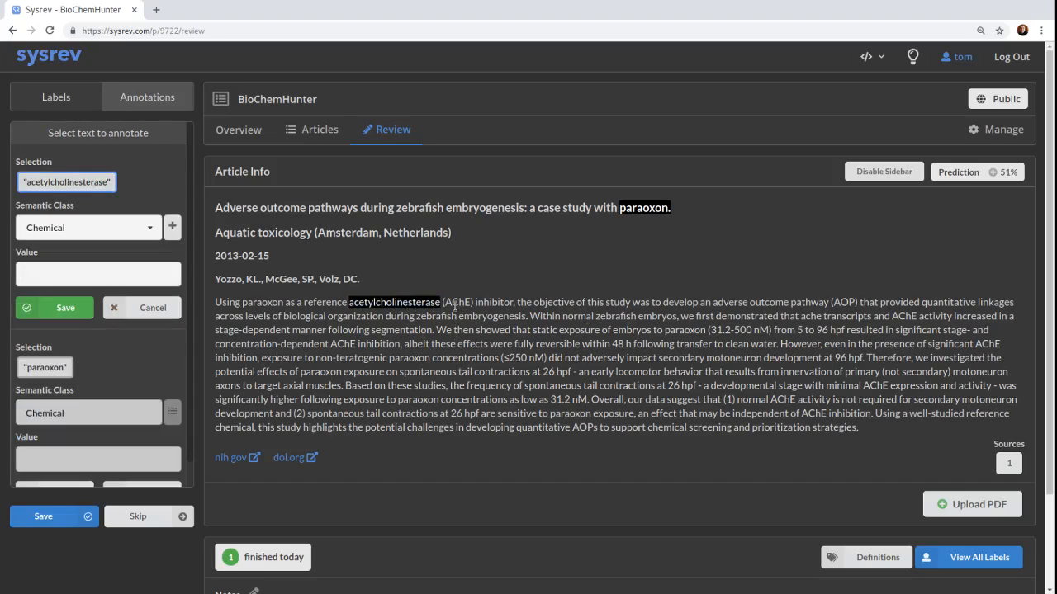
click(120, 229)
click(89, 279)
Annotate the acronym "AChE" in the abstract's first sentence with the semantic class gene and save the annotation
double_click(459, 303)
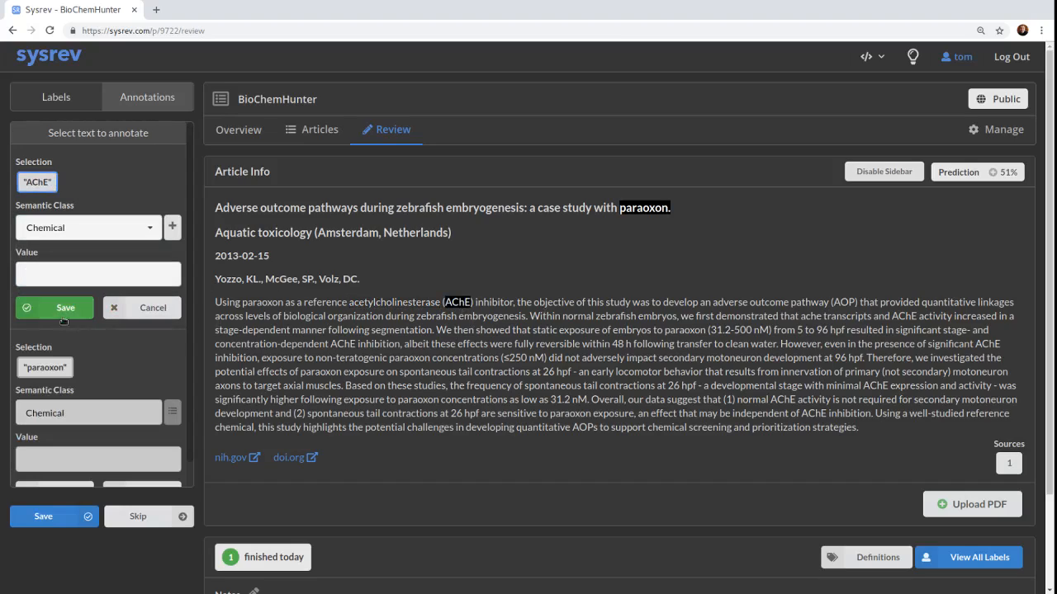
click(78, 229)
click(49, 277)
click(61, 310)
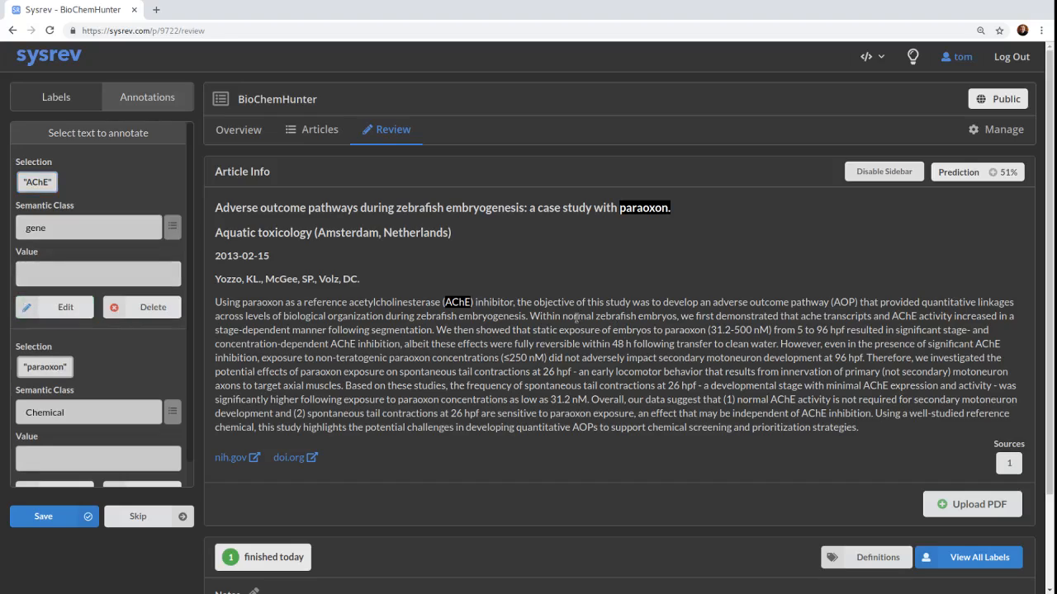
Annotate "acetylcholinesterase" in the abstract's first sentence with the semantic class gene and save the annotation
double_click(416, 302)
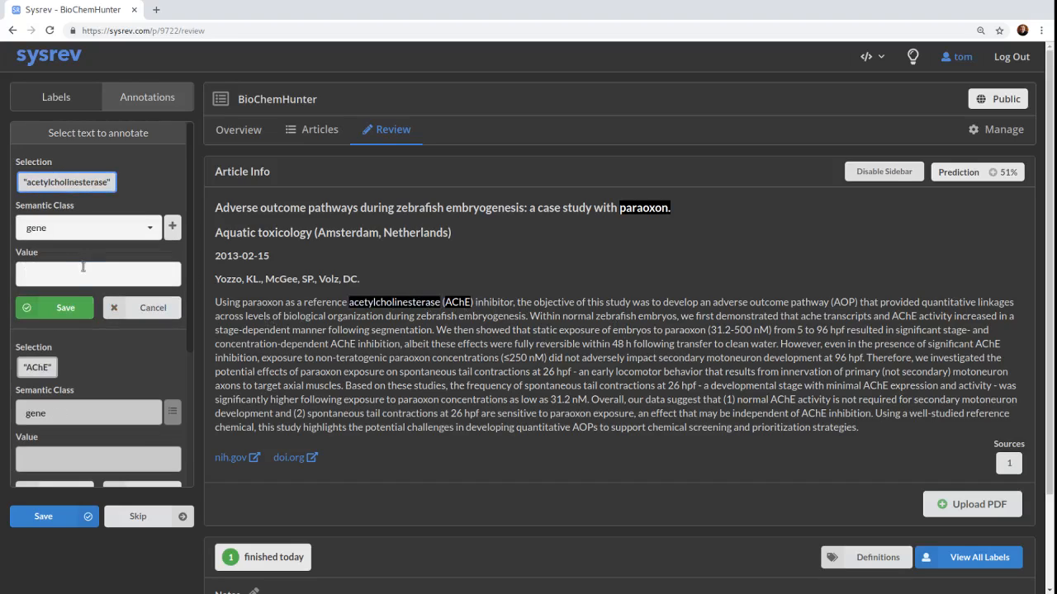
scroll(82, 256, down, 2)
scroll(106, 275, down, 5)
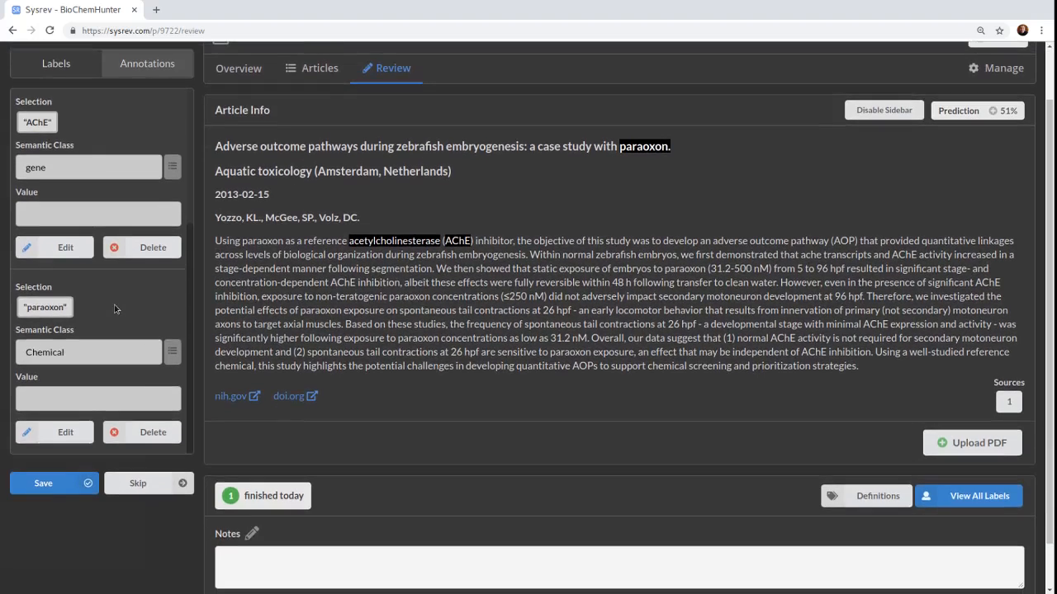
scroll(114, 306, up, 5)
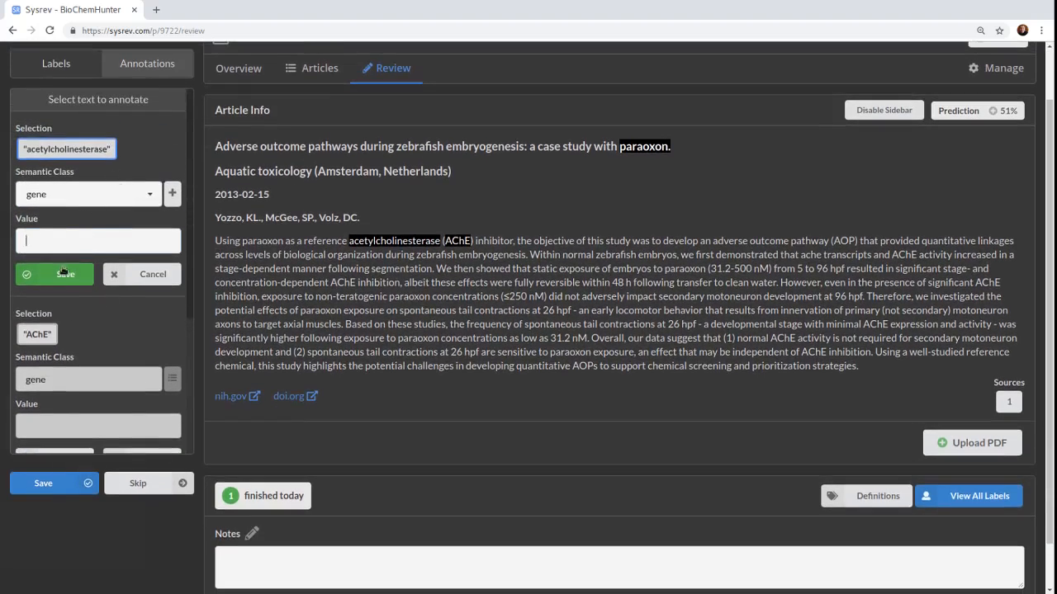
click(65, 274)
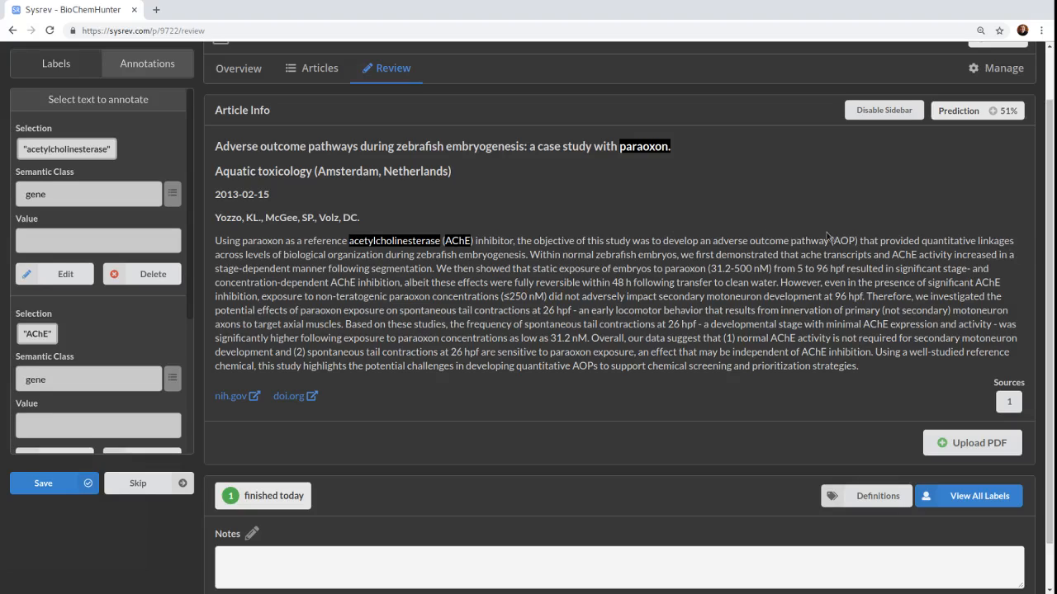
Search the web for acetylcholinesterase in a new browser tab, check what it is, and return to the article review
click(365, 31)
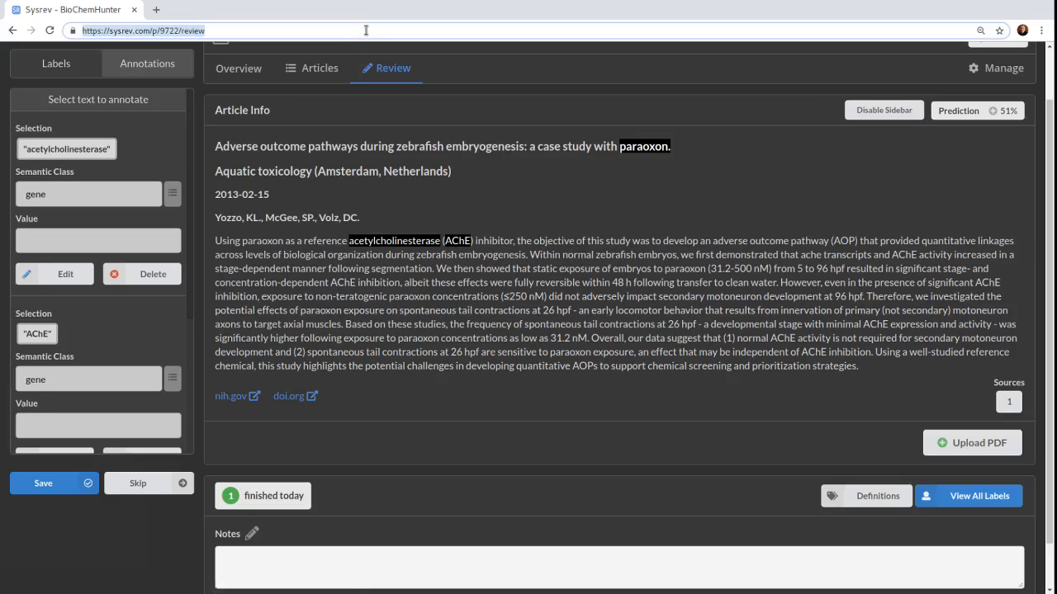
key(ctrl+t)
text(ace)
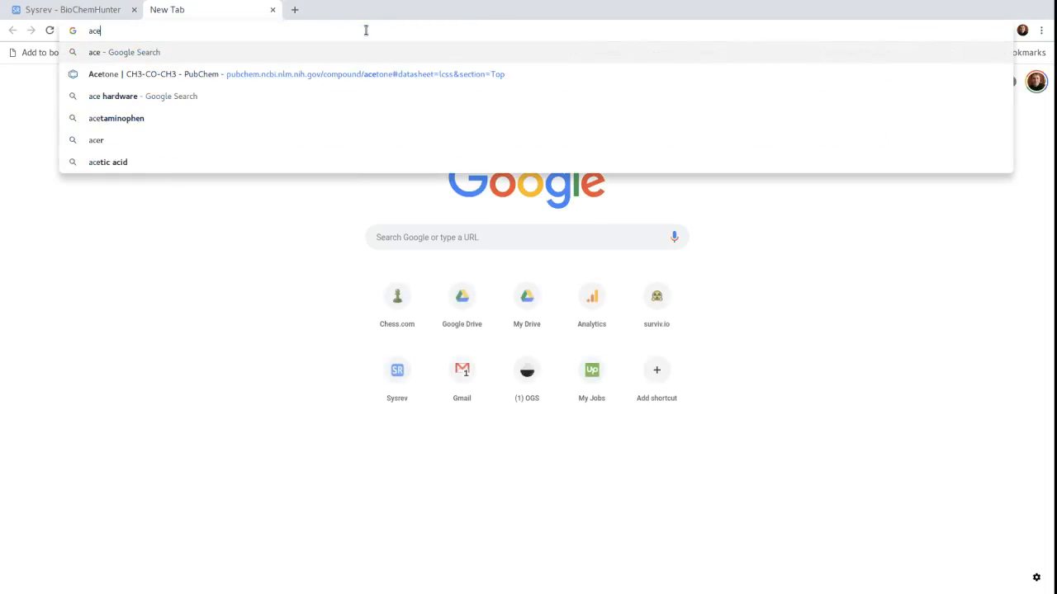
text(tylcholinesterase)
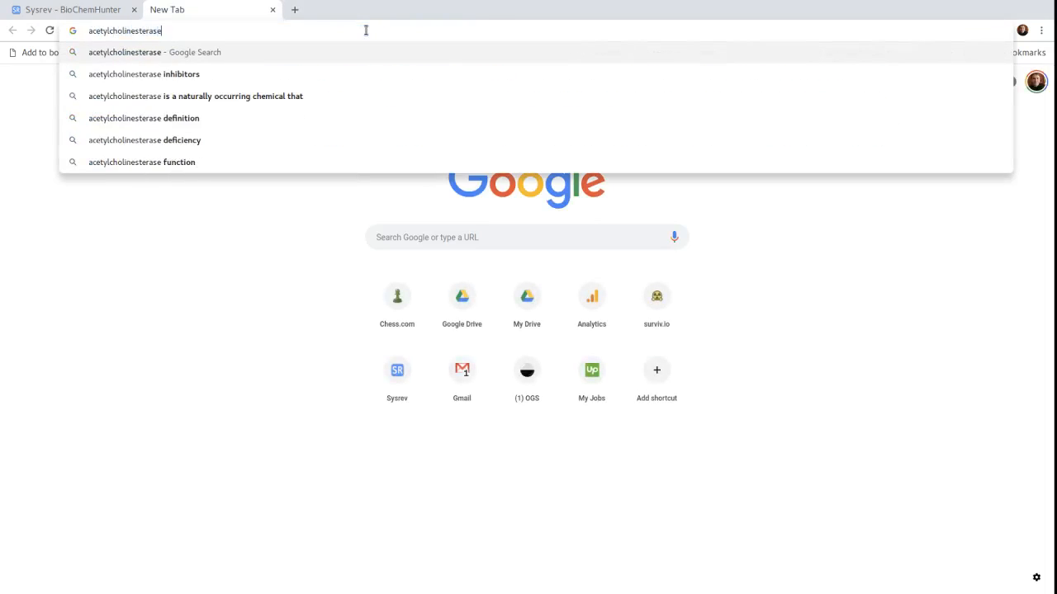
key(Return)
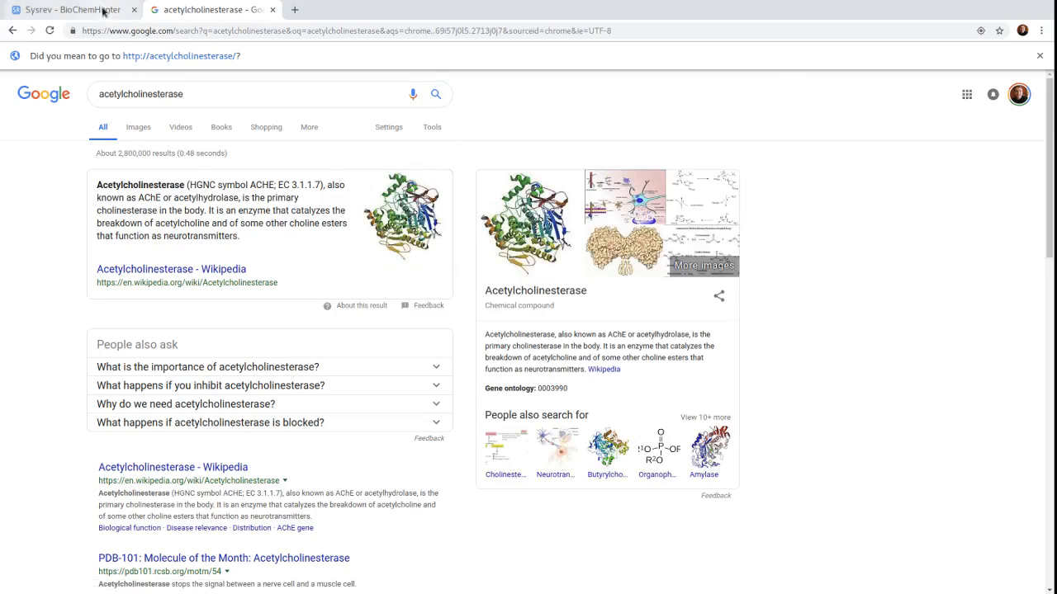
click(87, 9)
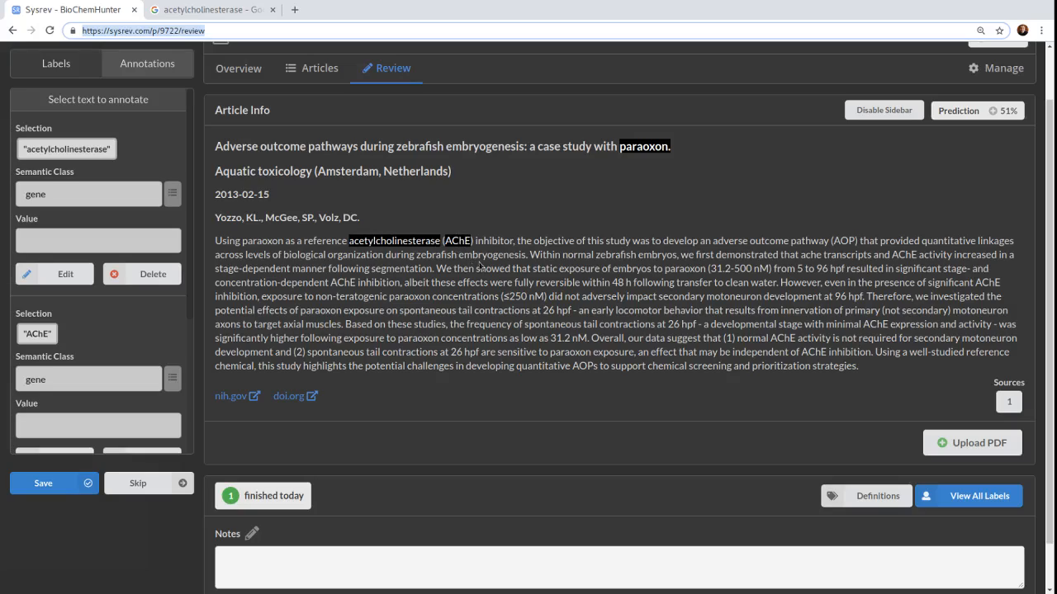
Annotate "AChE" in "normal AChE activity" and in "minimal AChE expression" as gene, saving each annotation
double_click(782, 338)
click(86, 282)
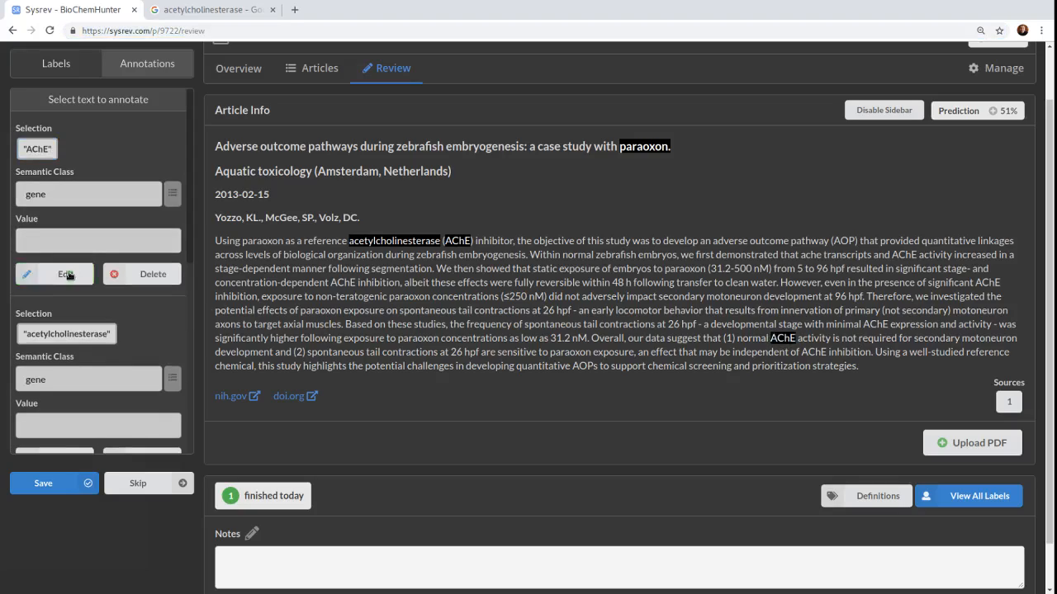
double_click(876, 323)
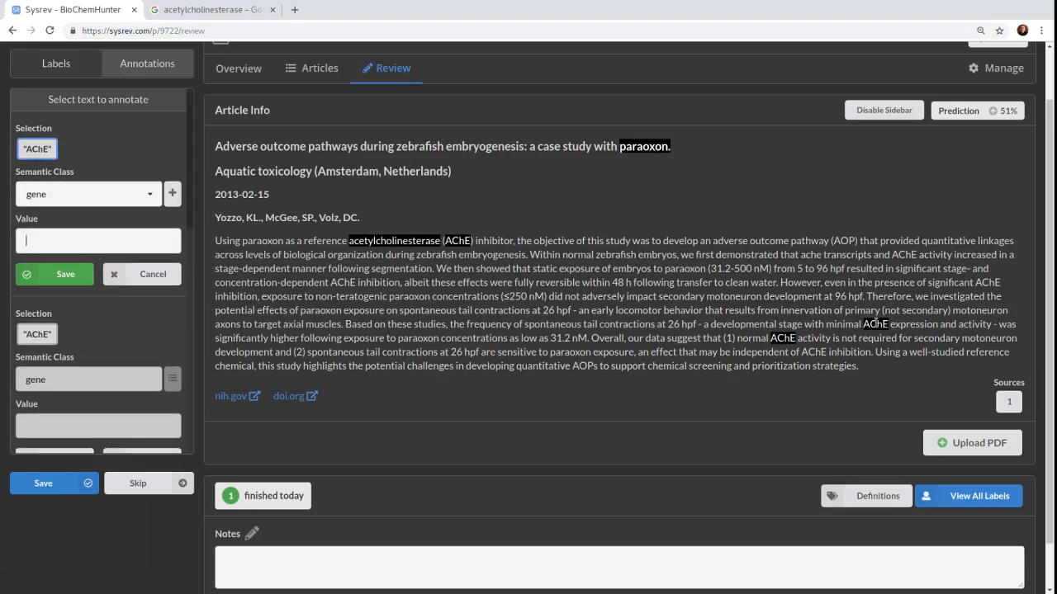
click(49, 274)
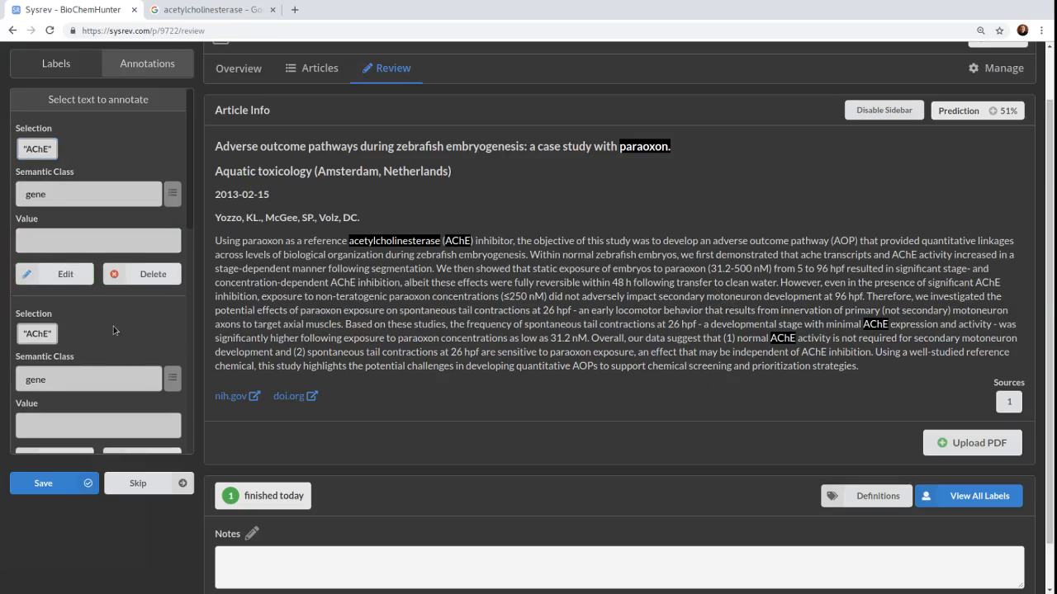
Annotate "paraoxon" at the start of the abstract with the semantic class Chemical and save the annotation
scroll(114, 337, down, 5)
scroll(114, 337, down, 1)
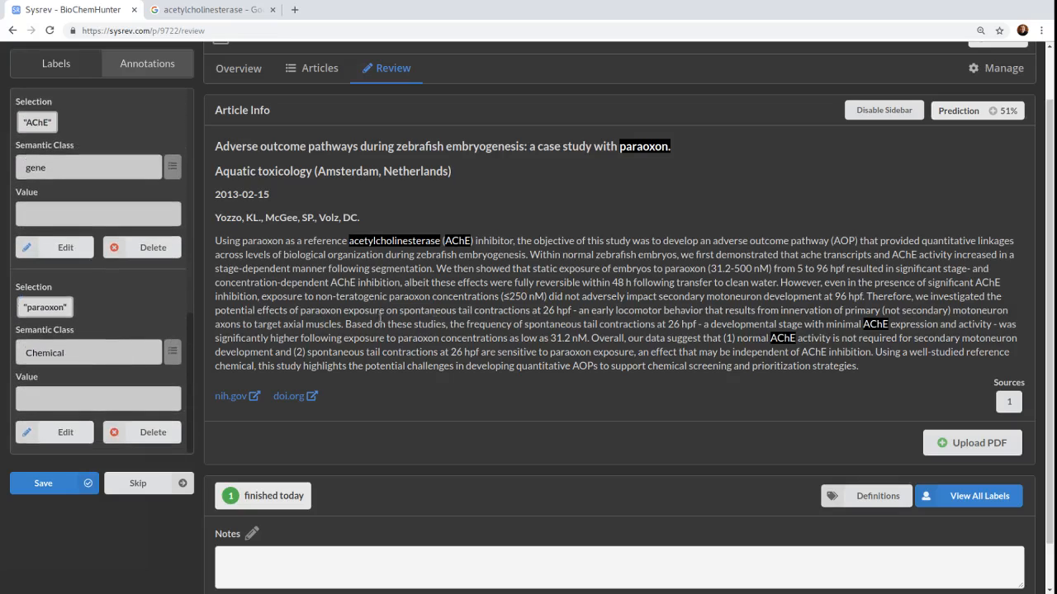
double_click(260, 246)
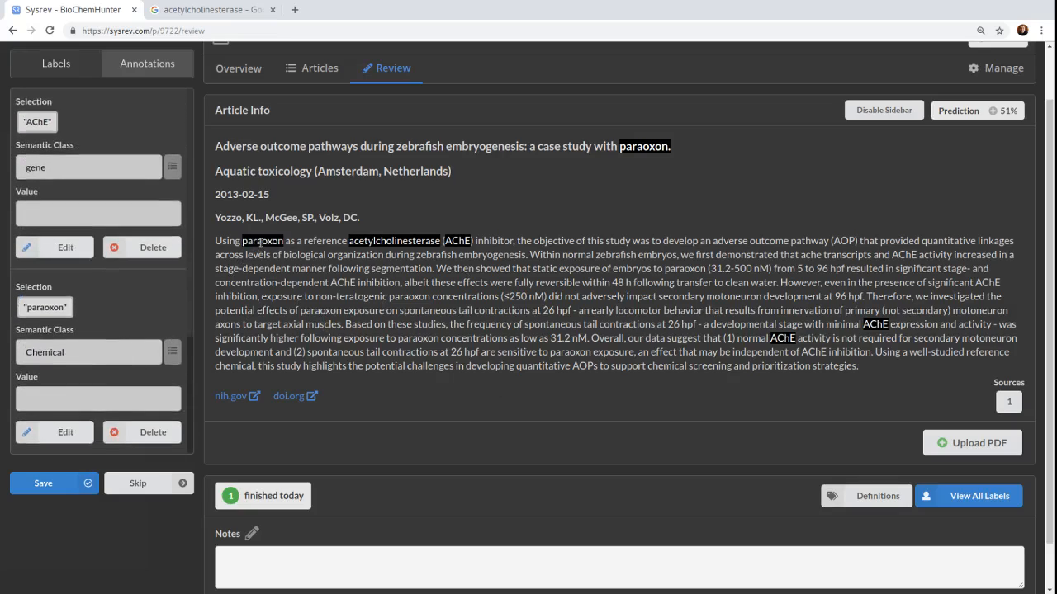
click(151, 193)
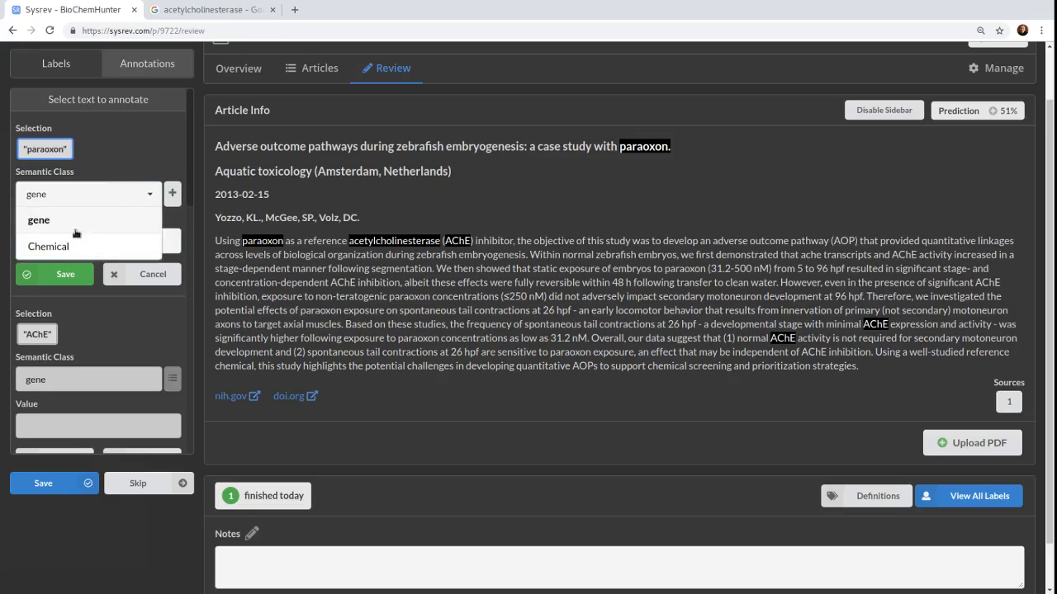
click(45, 246)
click(52, 274)
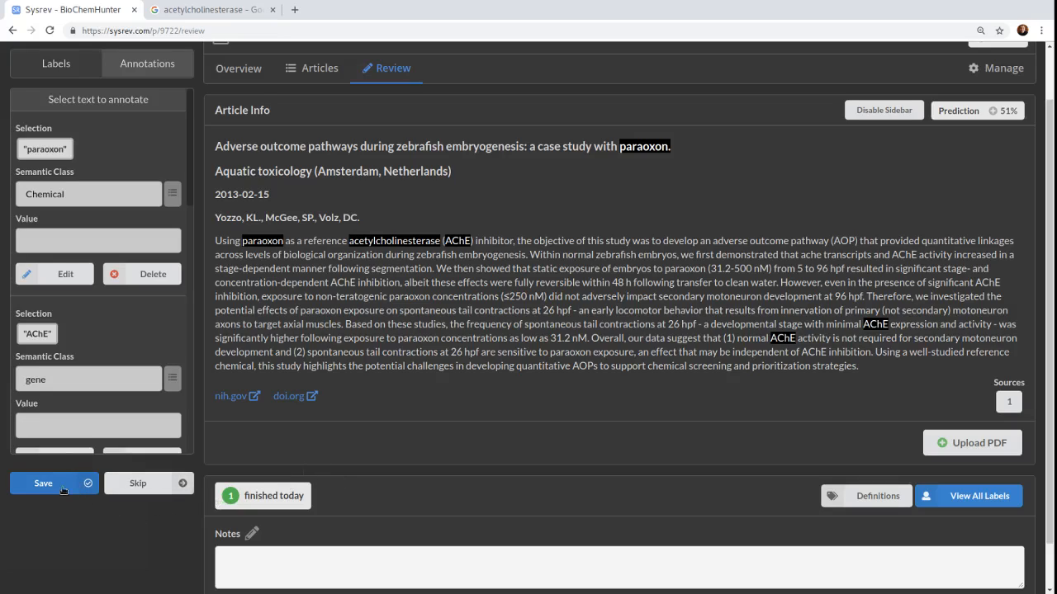
Skip the current article and return to the project overview to examine the review status and member activity
click(141, 483)
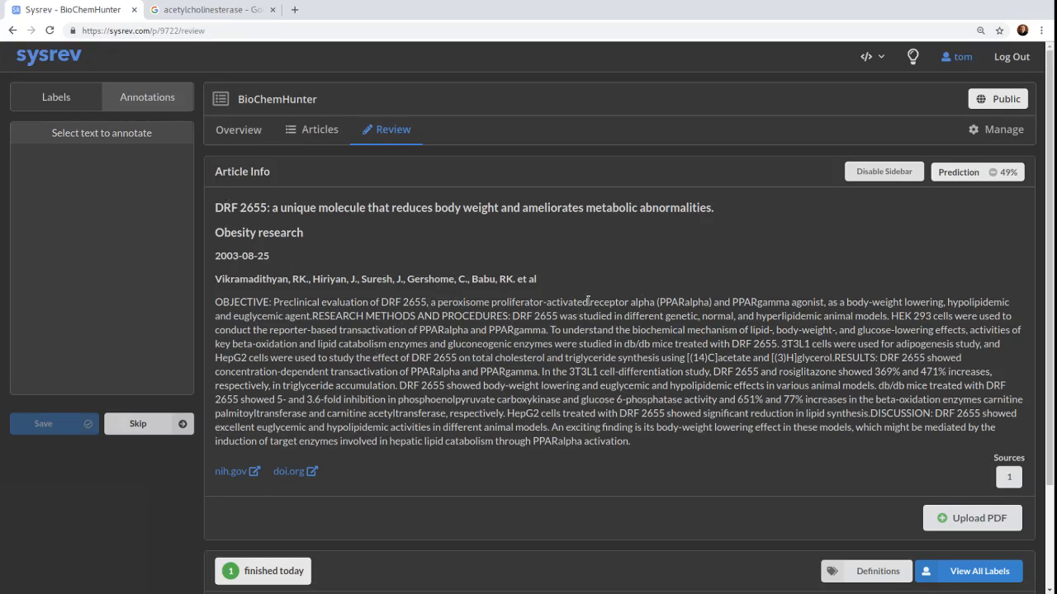
scroll(189, 493, down, 2)
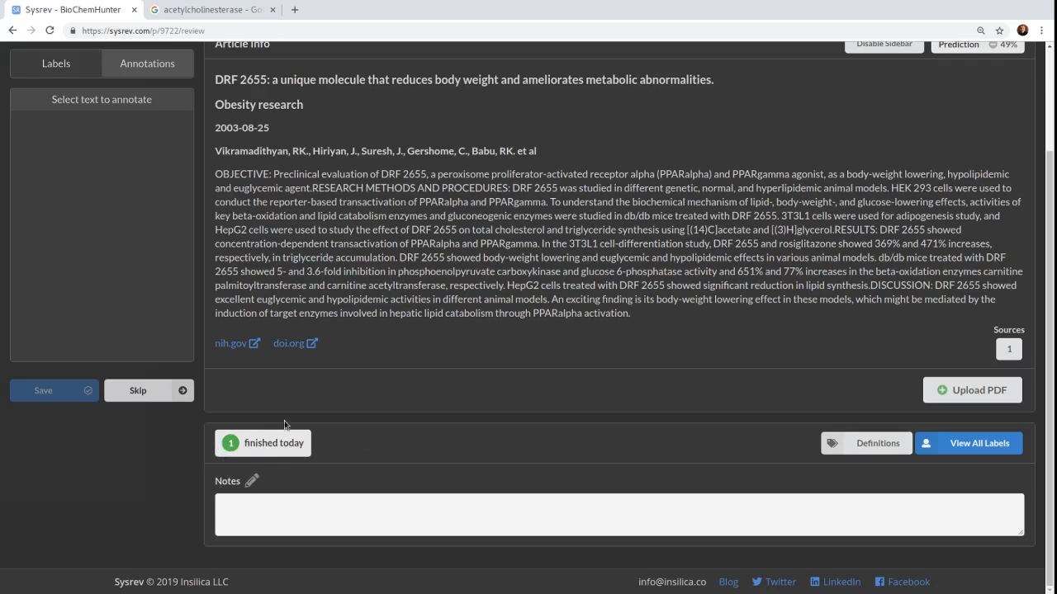
scroll(526, 240, up, 2)
click(271, 143)
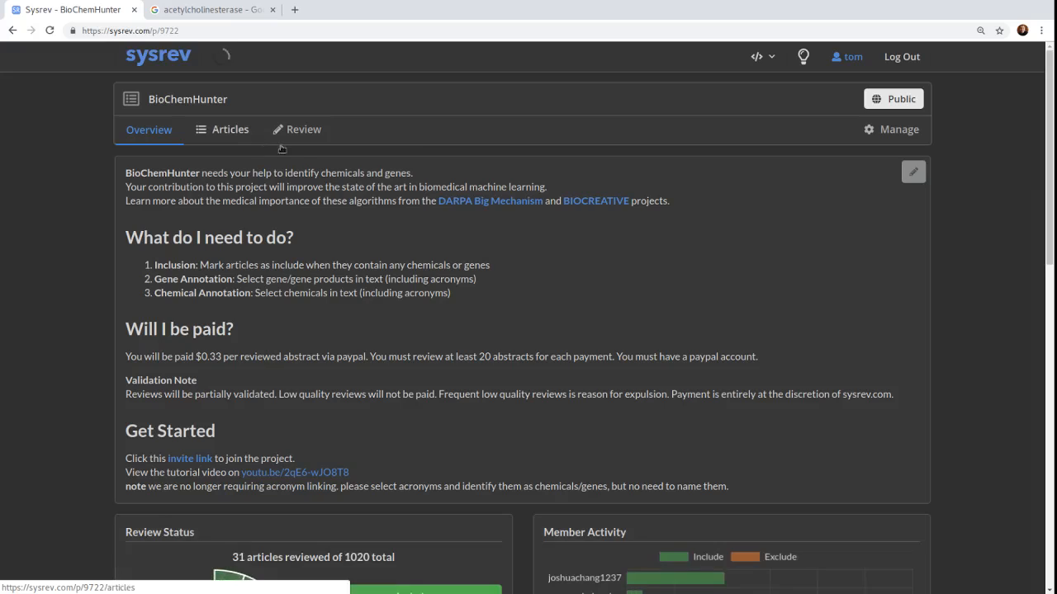
scroll(608, 351, down, 3)
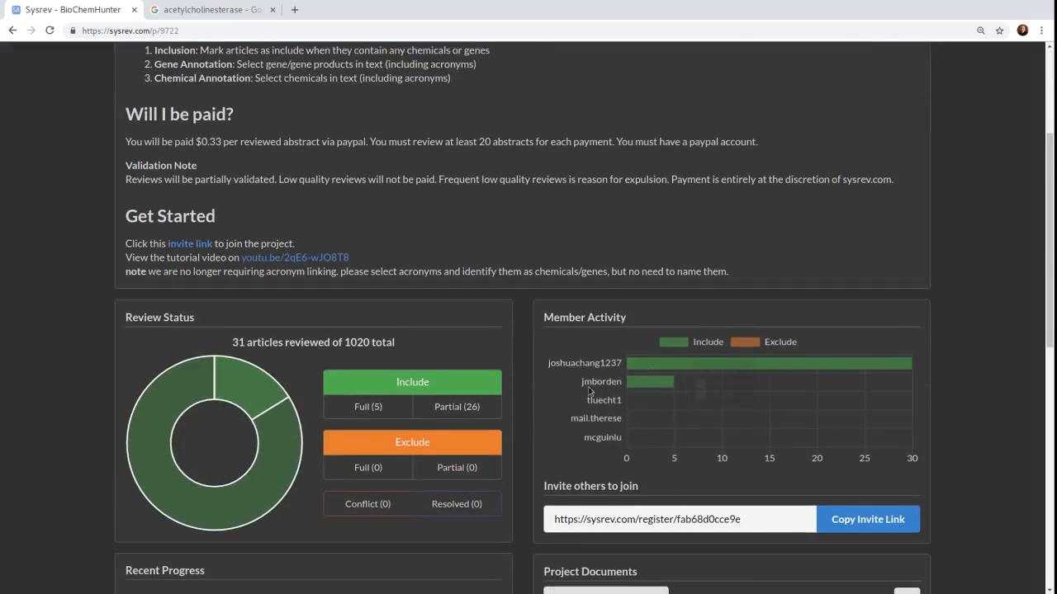
scroll(704, 407, up, 2)
scroll(704, 410, up, 1)
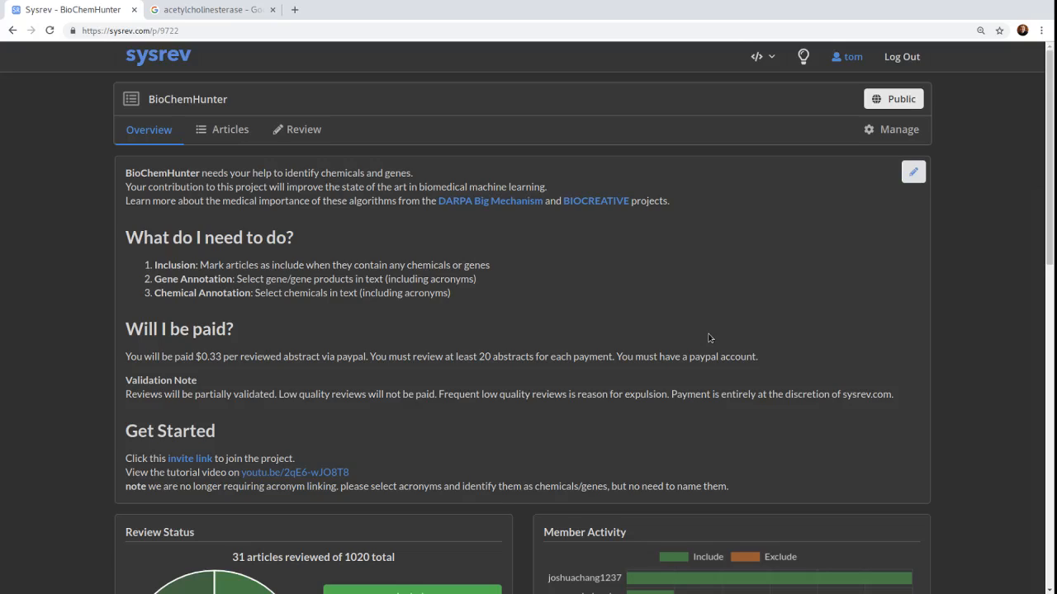
Open the sysrev profile on Twitter, twitter.com/sysrev1, in the project's browser tab
click(264, 30)
text(twti)
key(BackSpace)
key(BackSpace)
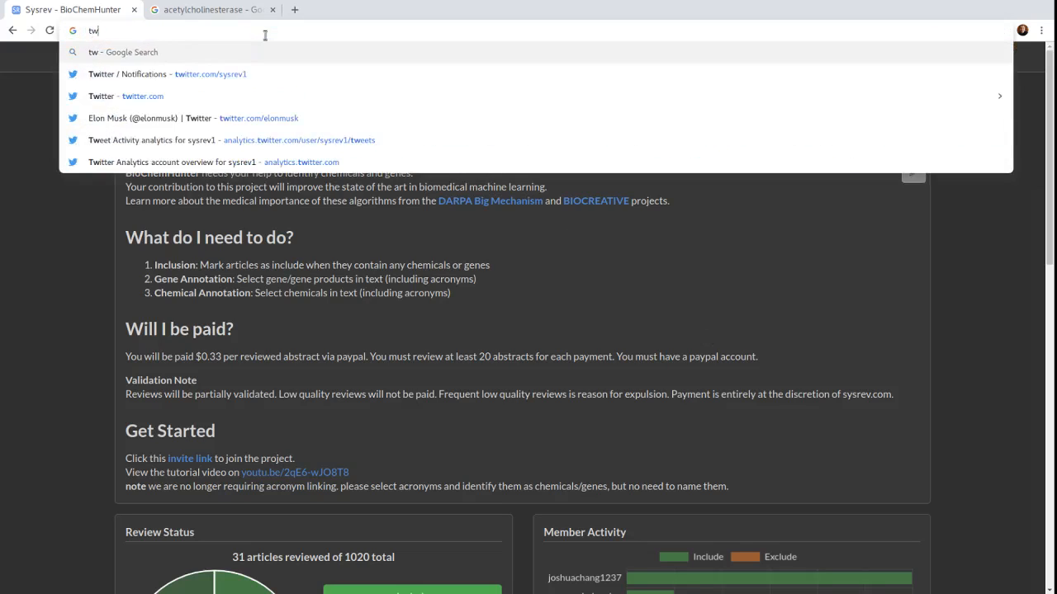
text(itte)
key(Return)
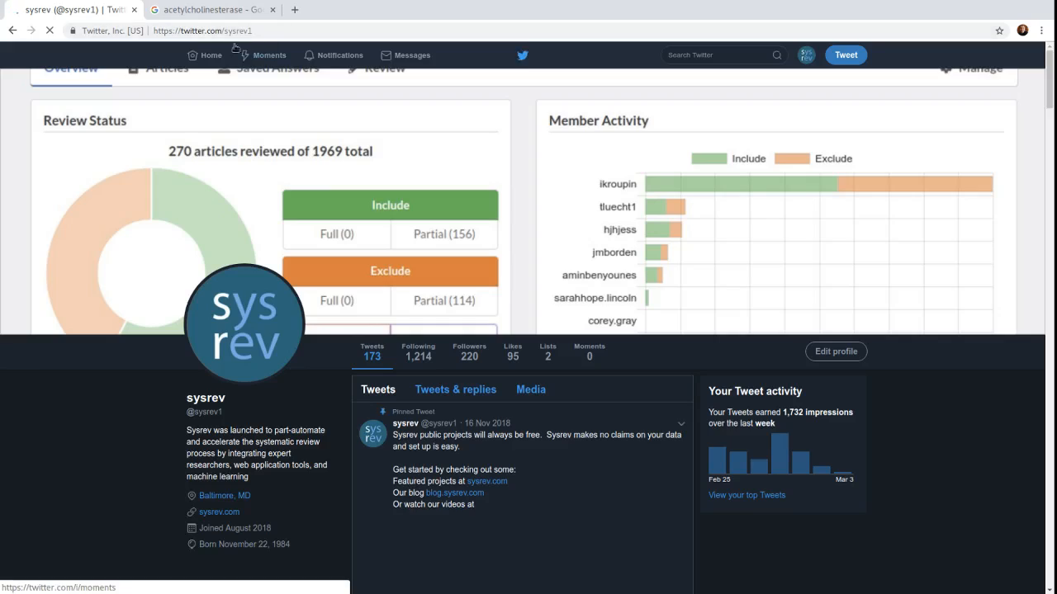